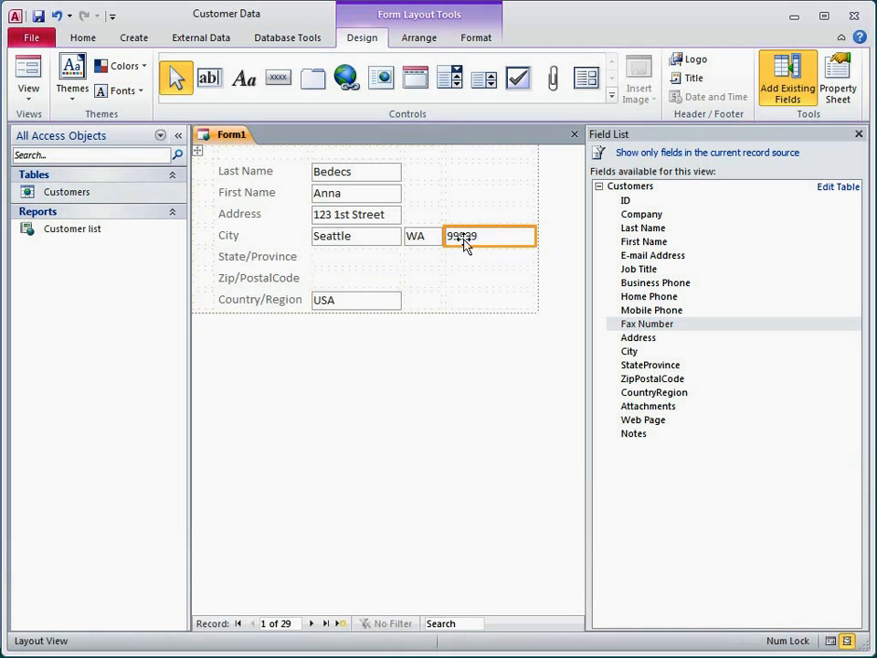
Narrow the postal code column in the form layout
left_click_drag(535, 237, 501, 238)
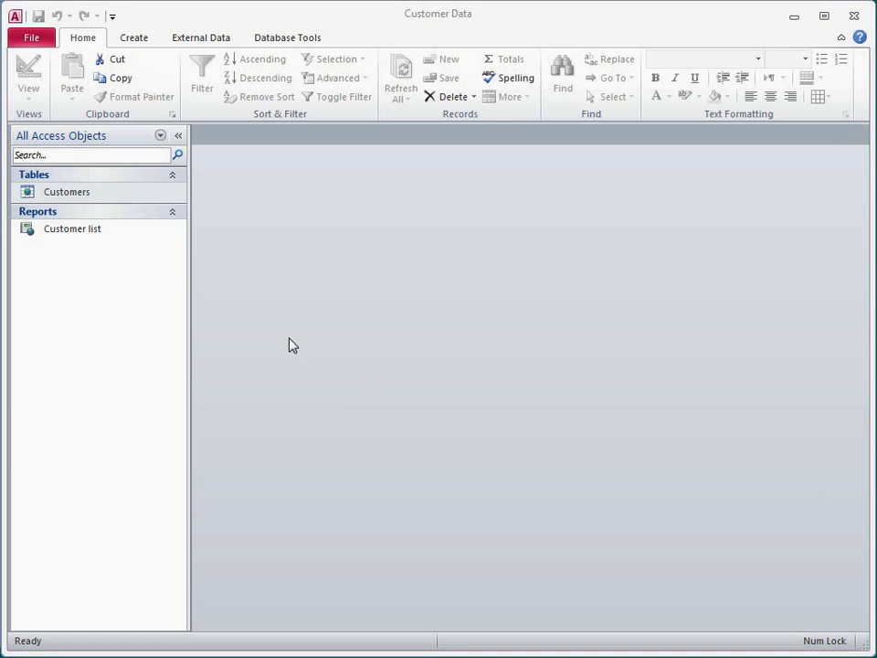
Create a new blank form in the database
left_click(122, 193)
left_click(146, 41)
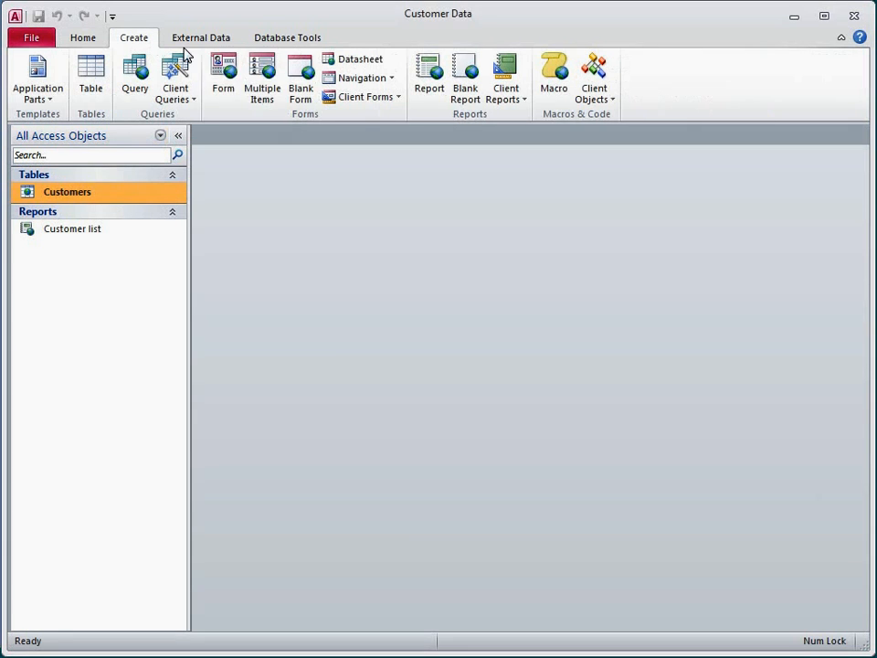
left_click(299, 87)
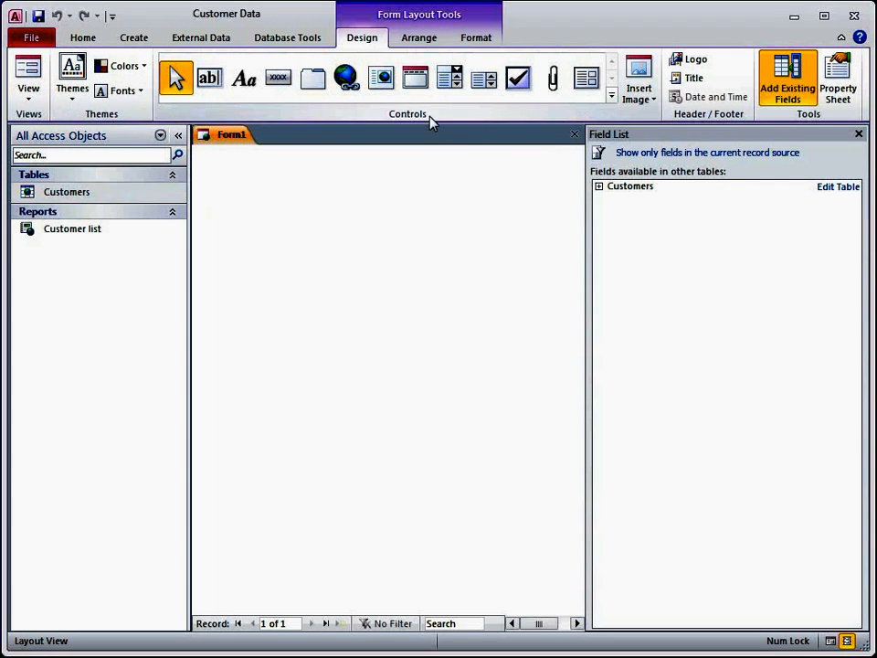
Add the Customers fields Last Name, First Name, Fax Number, Address, City, StateProvince, ZipPostalCode and CountryRegion to the form in that order
left_click(598, 186)
double_click(640, 229)
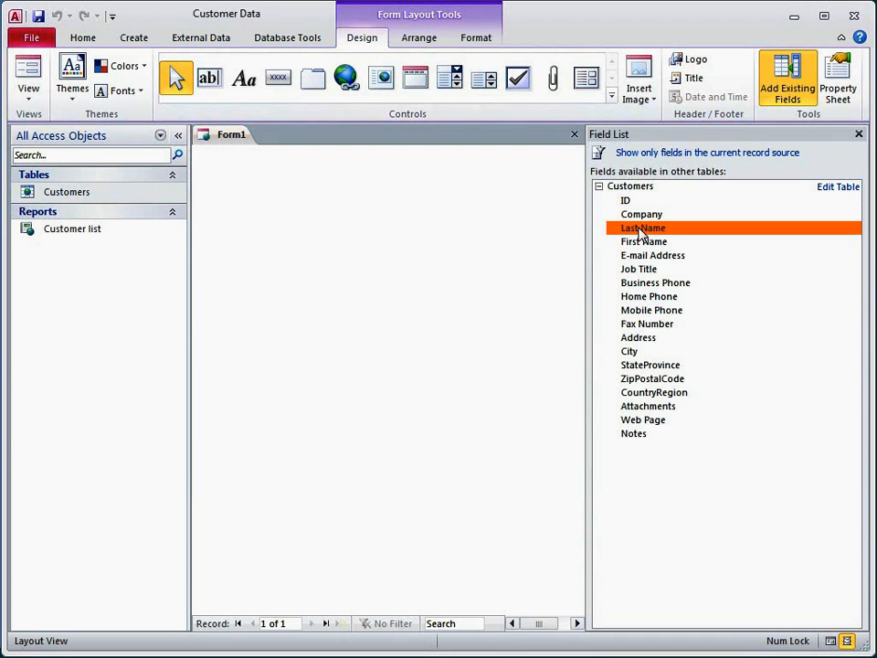
double_click(642, 242)
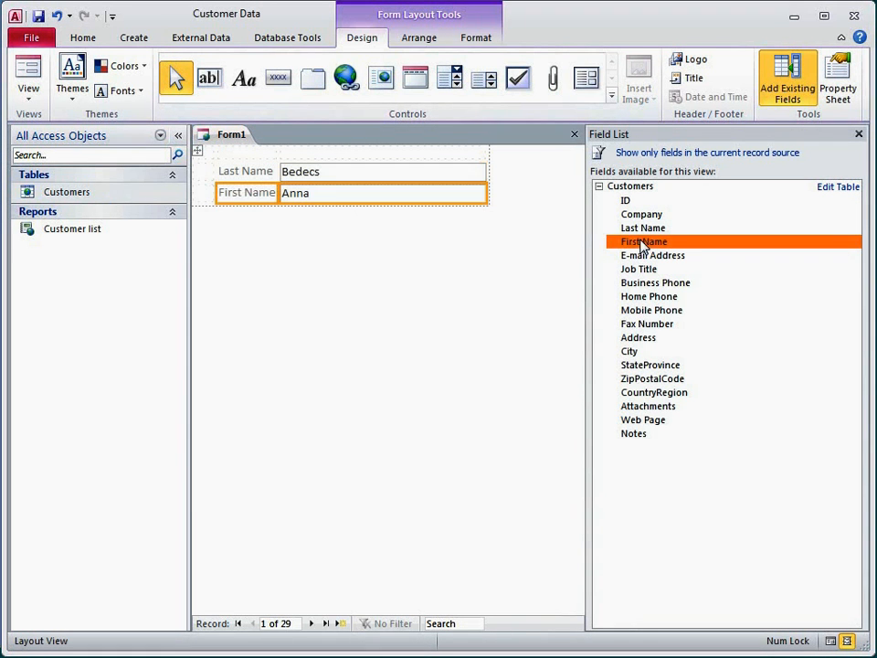
left_click(650, 324)
double_click(654, 327)
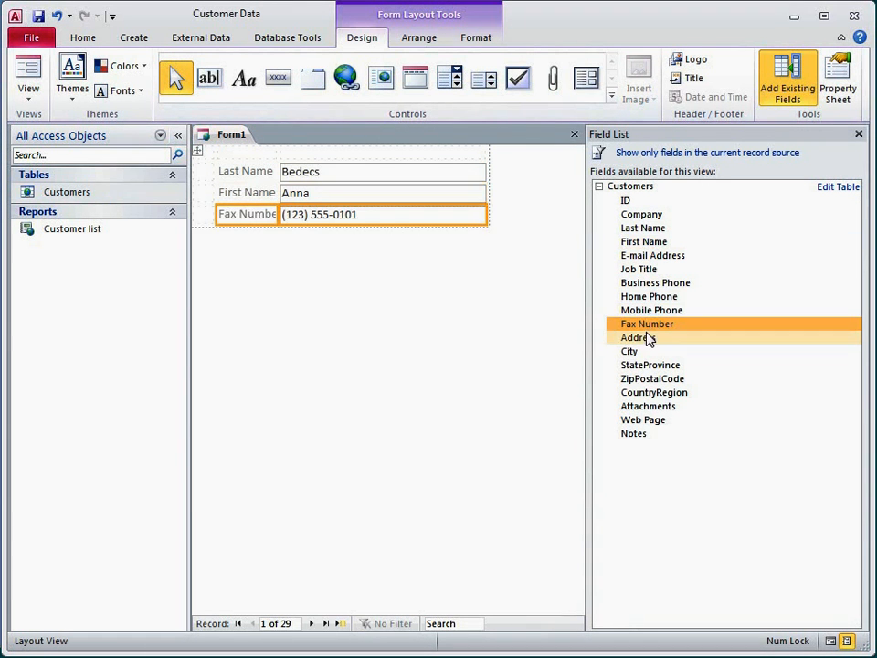
double_click(647, 340)
double_click(636, 351)
double_click(665, 365)
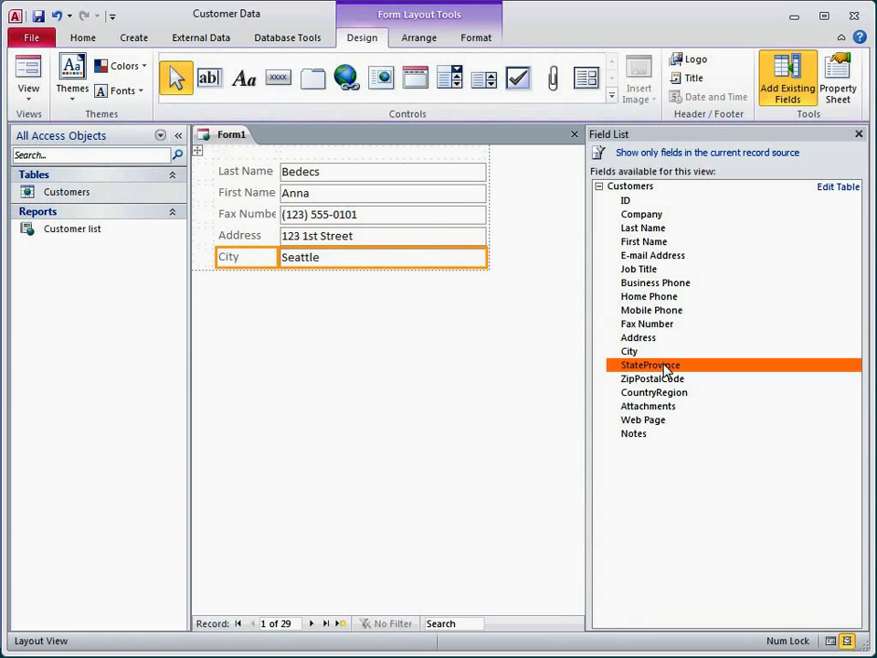
double_click(670, 380)
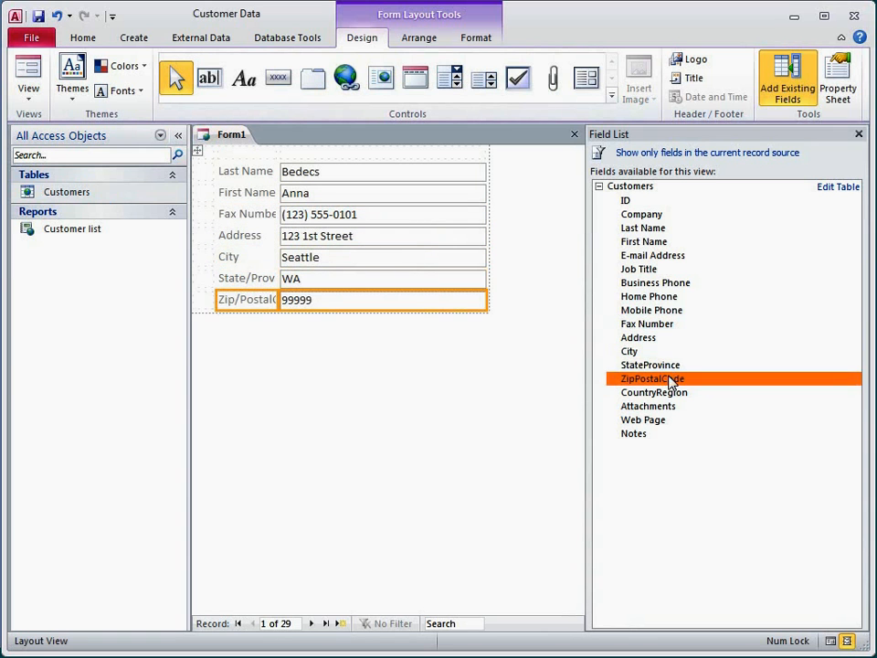
double_click(667, 391)
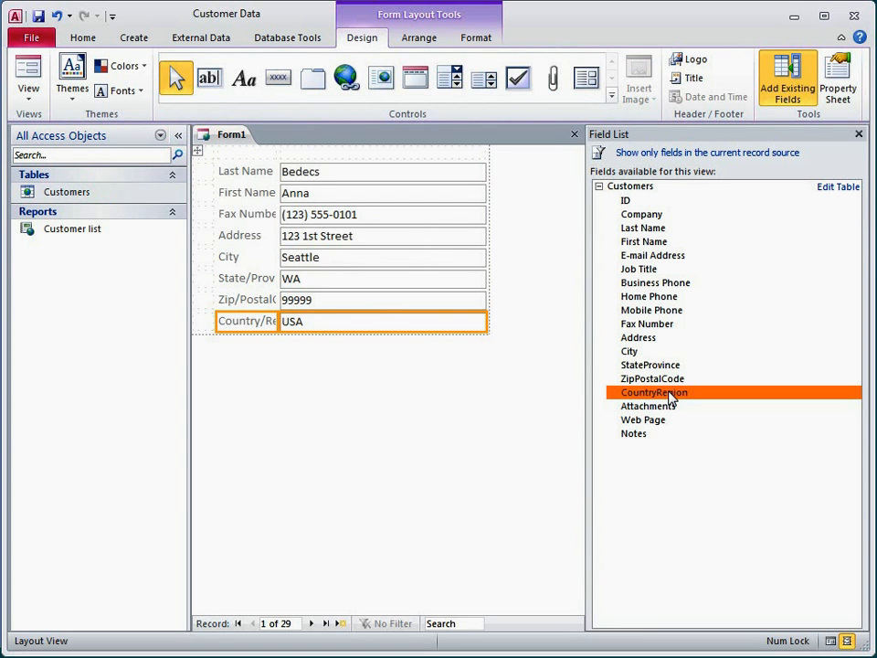
View the options for publishing the database to Access Services and return to the form
left_click(40, 38)
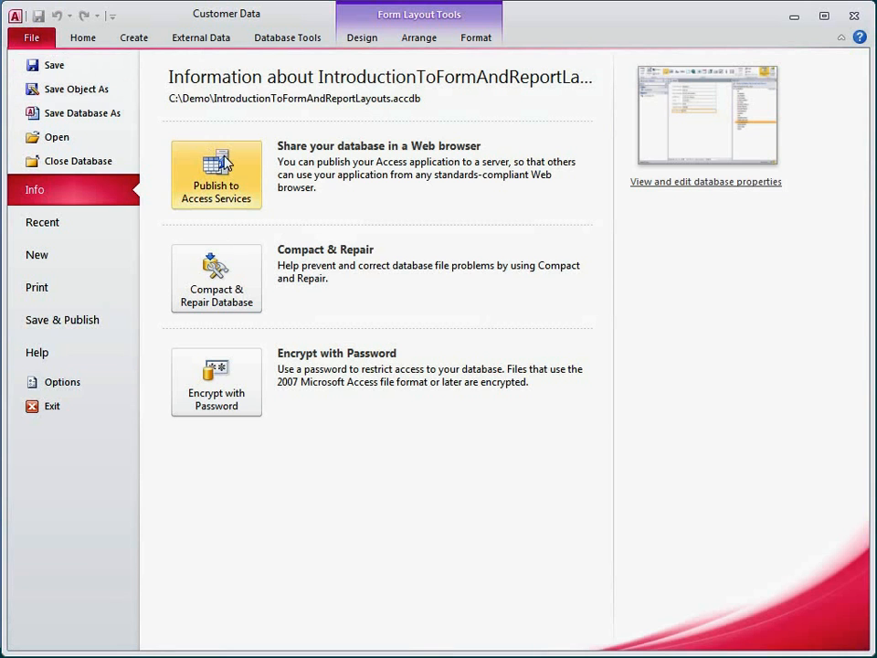
left_click(249, 174)
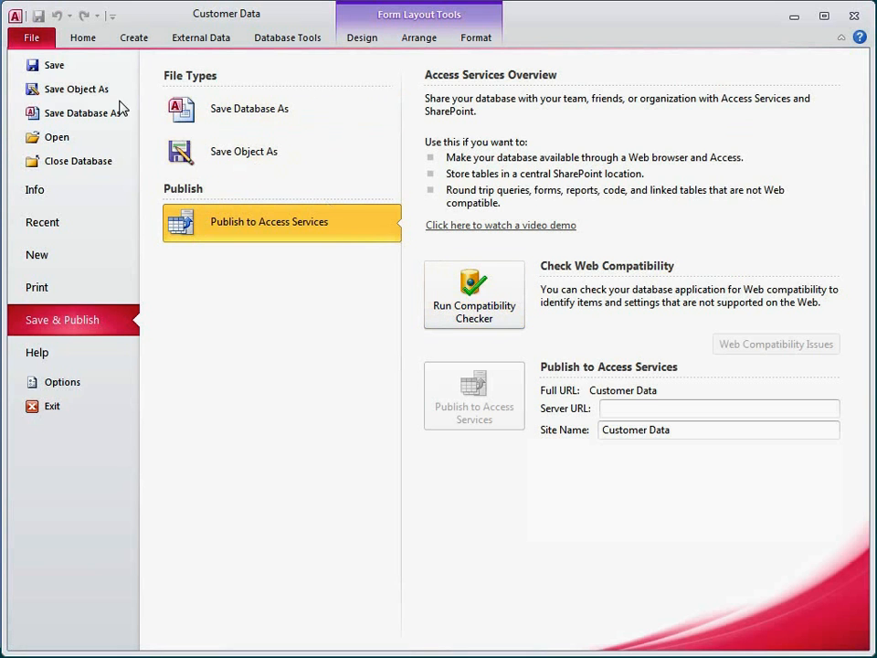
left_click(44, 42)
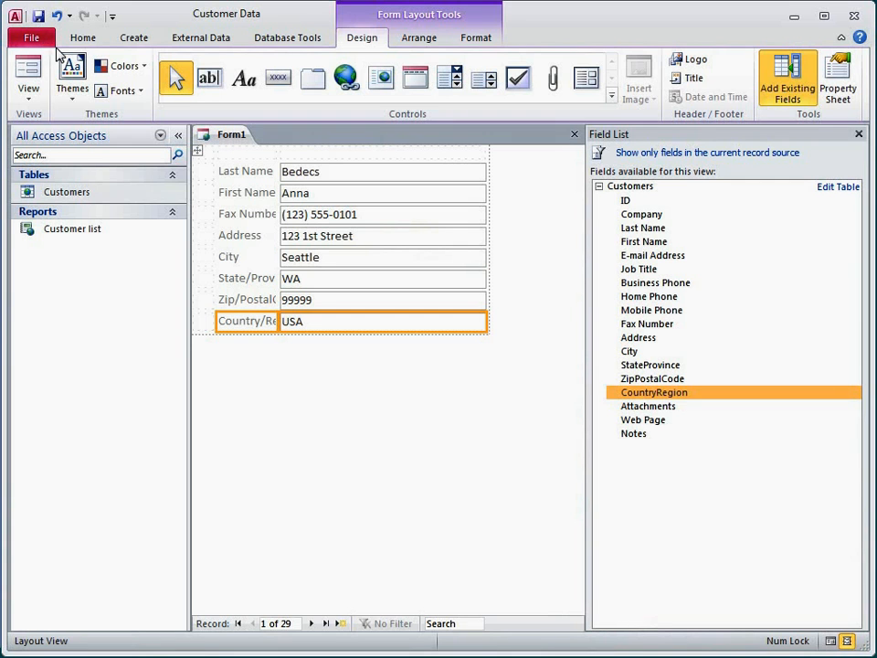
Widen the label column to fit the full label text and remove the Fax Number field together with its empty row
left_click_drag(274, 320, 307, 323)
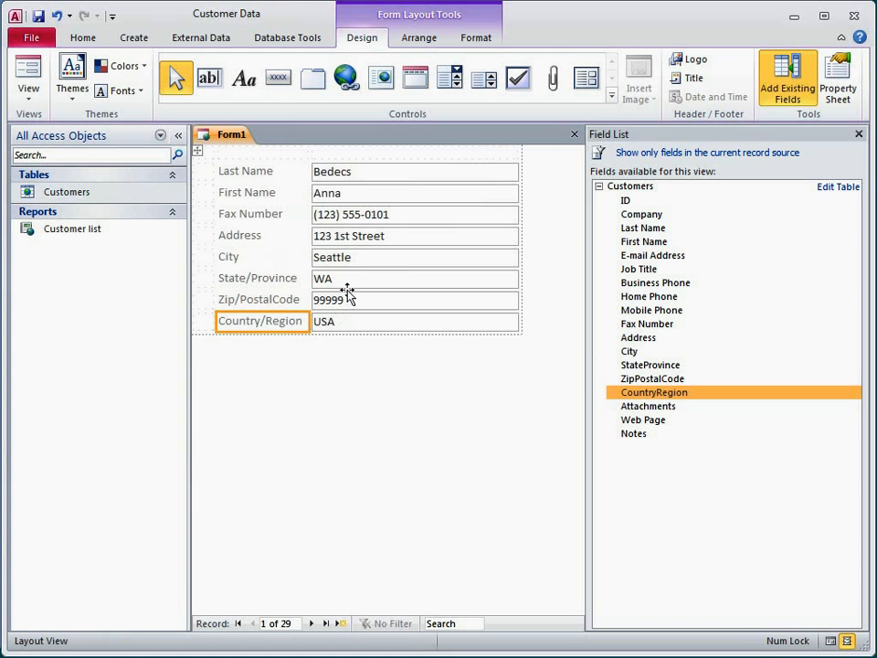
right_click(421, 221)
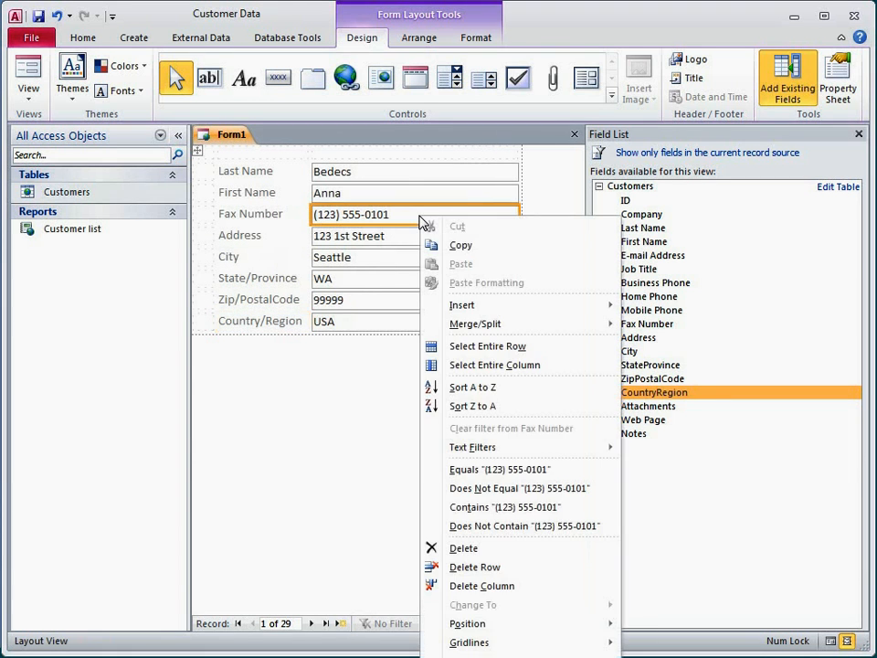
left_click(482, 550)
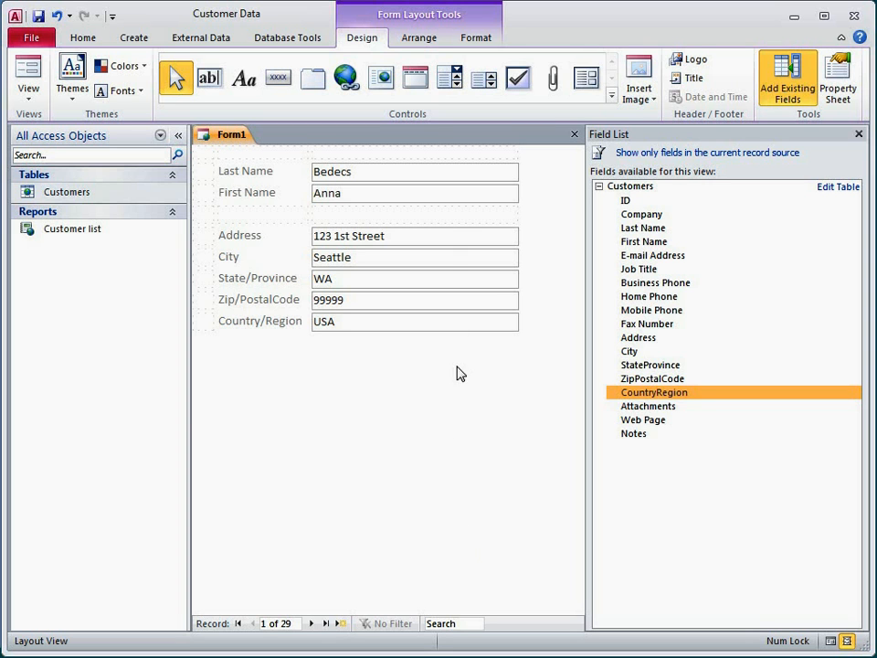
right_click(442, 215)
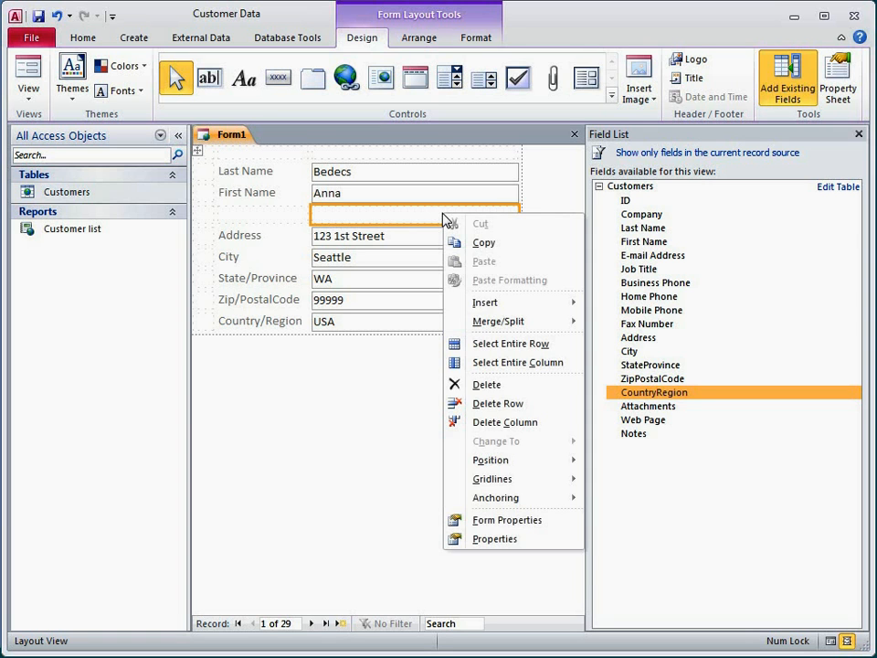
left_click(557, 403)
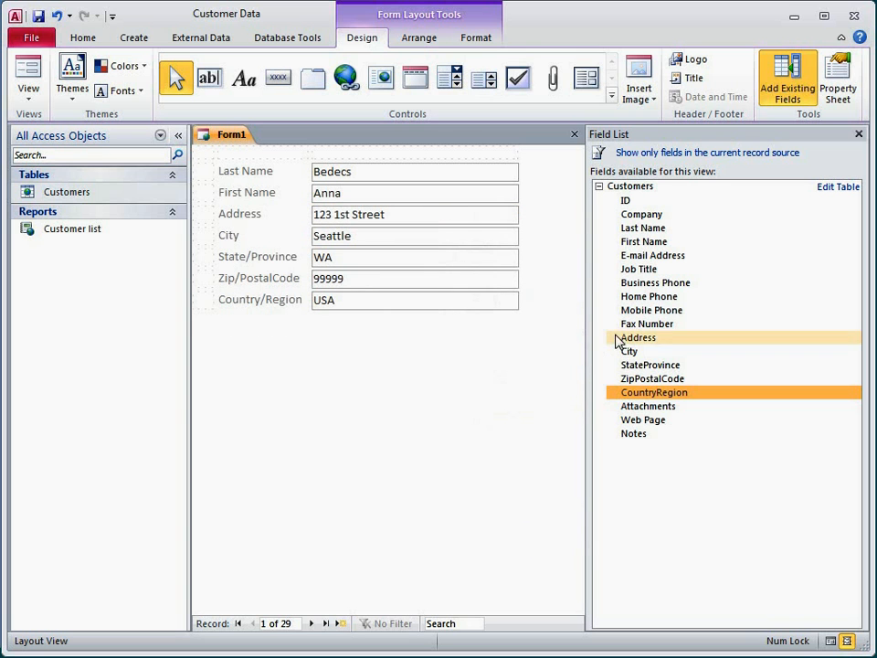
Insert the Fax Number field below First Name, try moving only its text box below Country/Region, and undo that move
left_click_drag(628, 325, 435, 204)
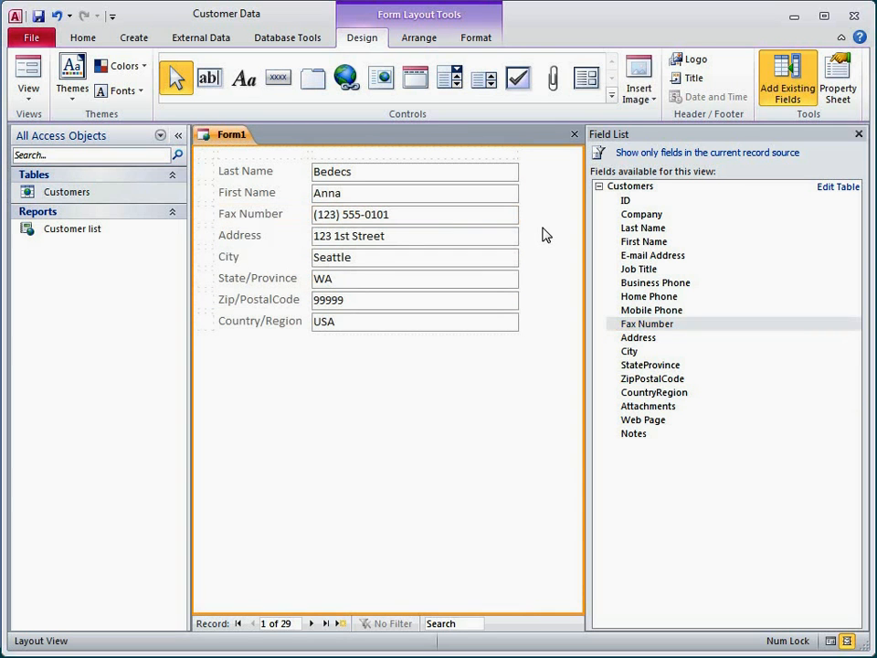
left_click_drag(500, 219, 483, 328)
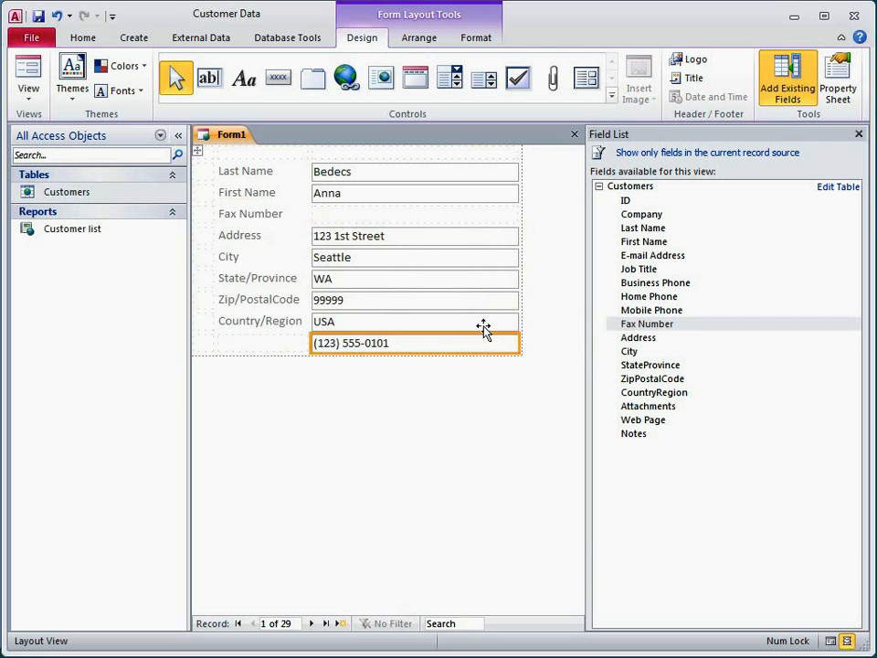
left_click(57, 16)
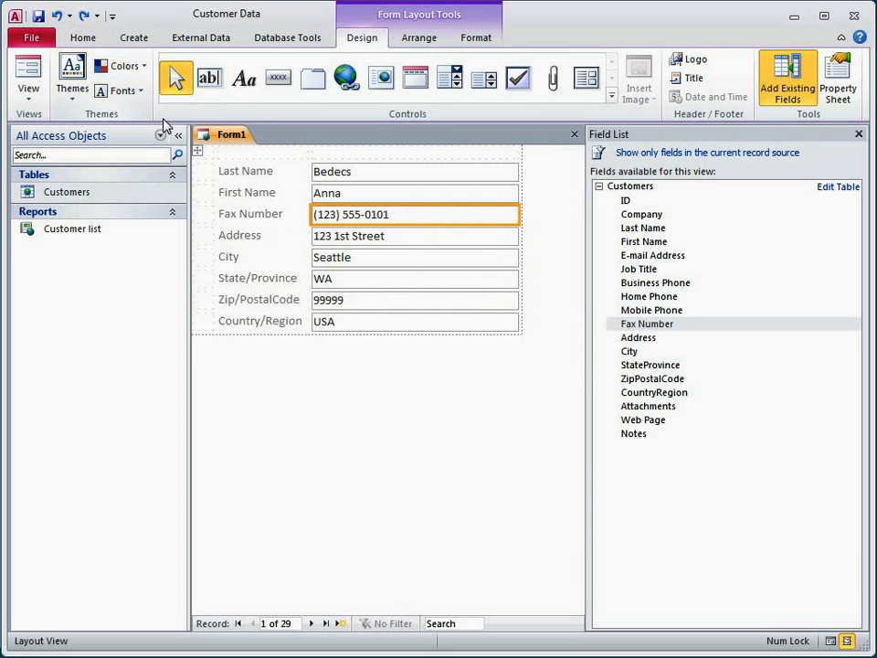
Move the Fax Number label and text box together below Country/Region and delete that row
left_click_drag(290, 217, 296, 329)
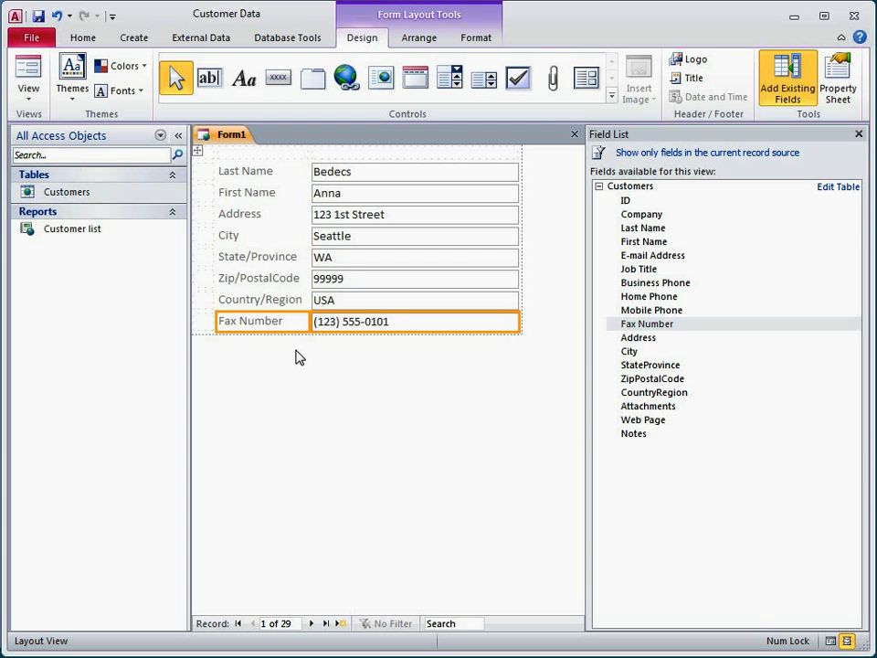
right_click(369, 322)
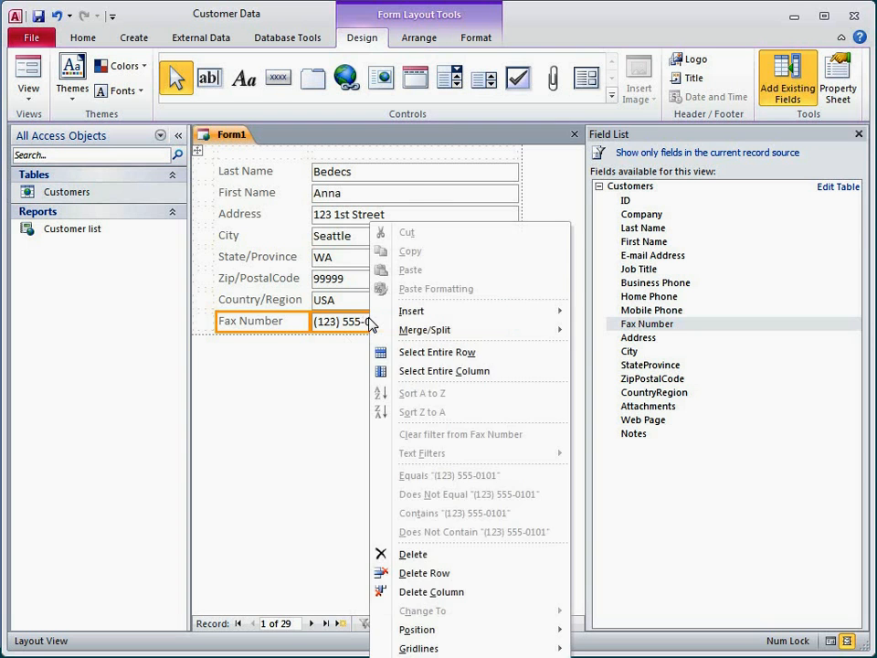
left_click(456, 576)
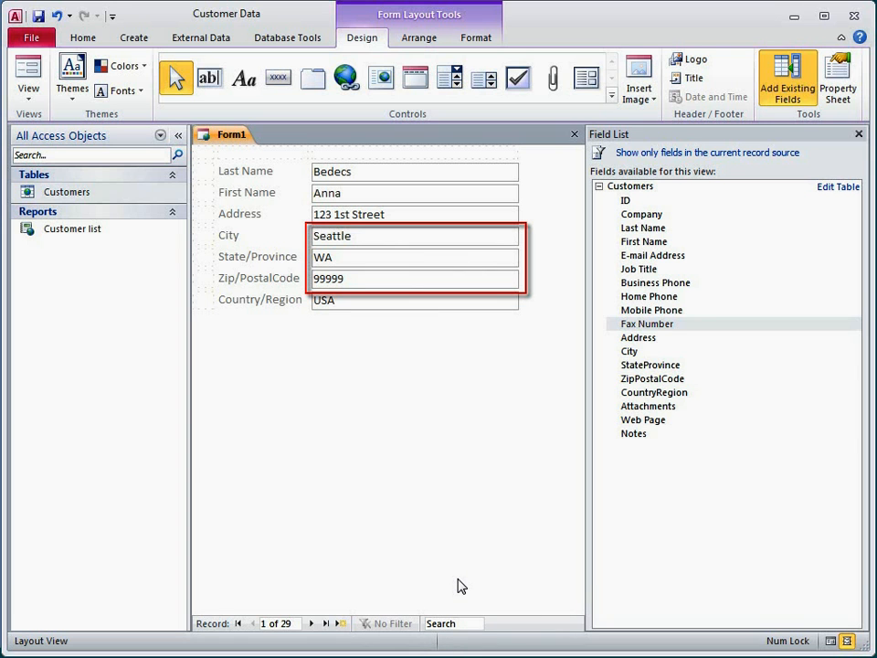
Narrow the text box column to just wider than the street address
left_click(493, 303)
left_click_drag(521, 303, 402, 308)
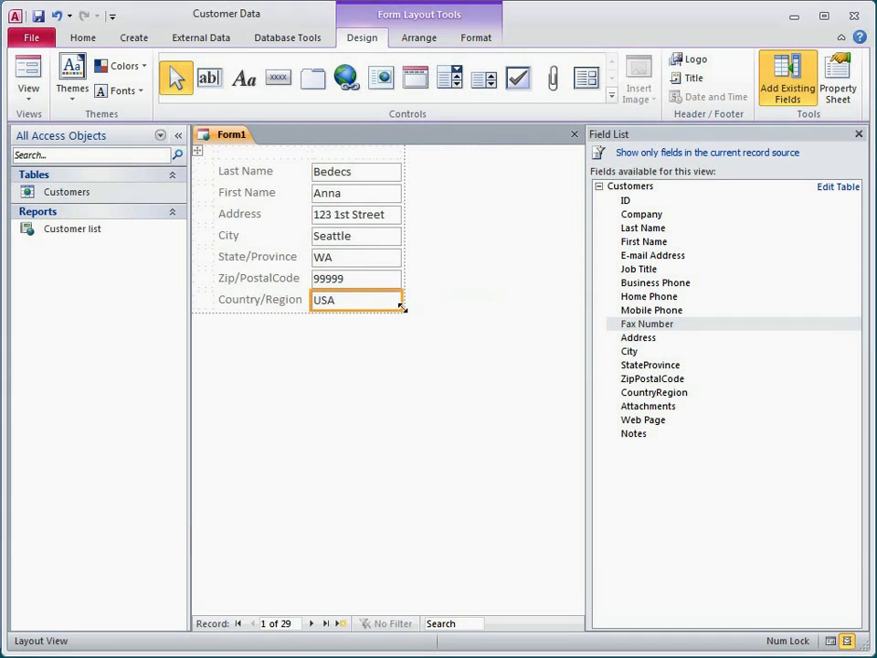
Move the State/Province and Zip/PostalCode text boxes onto the City row beside the City box and narrow both of their columns
left_click(378, 257)
left_click_drag(378, 257, 411, 240)
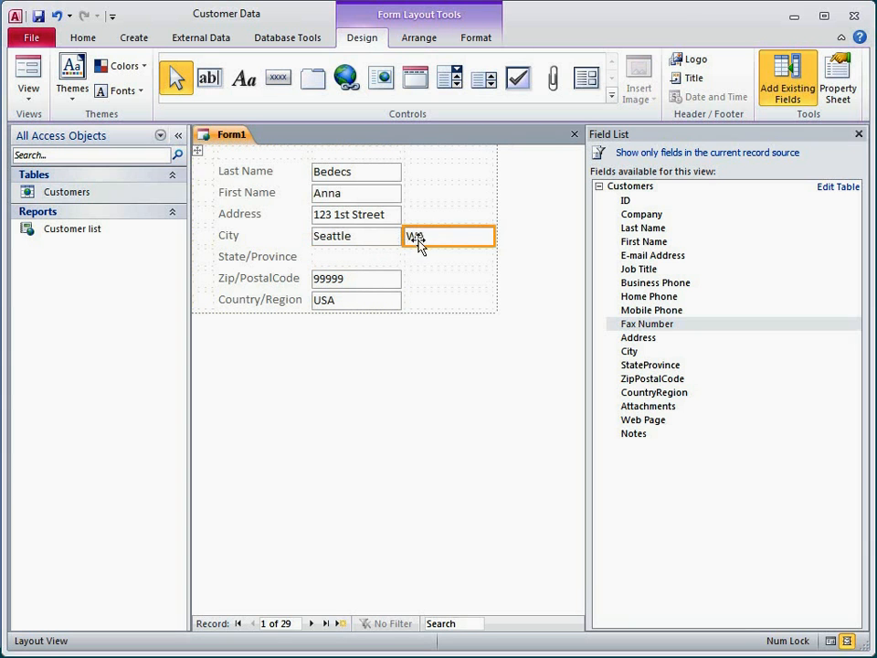
left_click_drag(489, 239, 440, 238)
left_click(388, 278)
left_click_drag(440, 249, 438, 237)
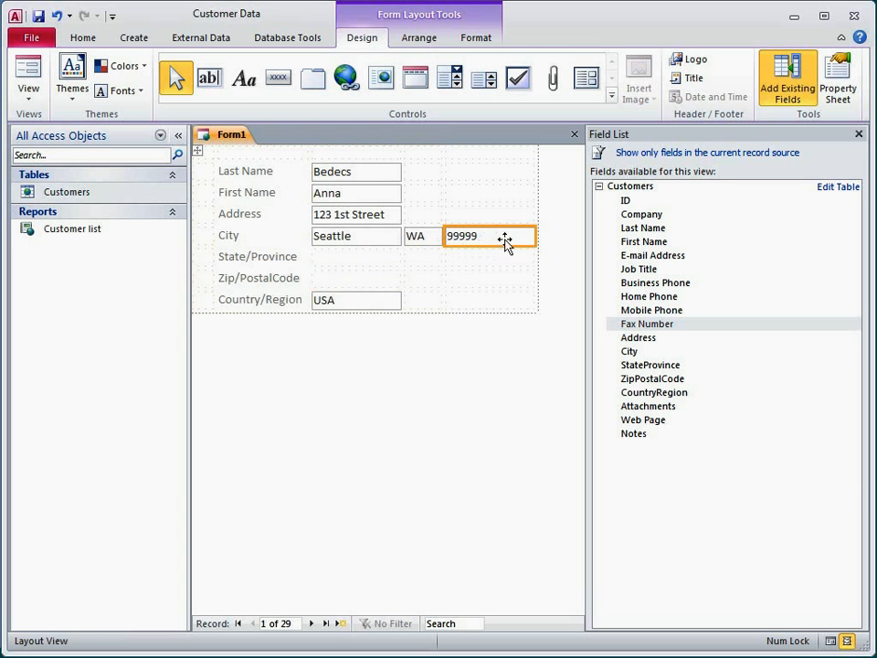
left_click_drag(531, 237, 502, 238)
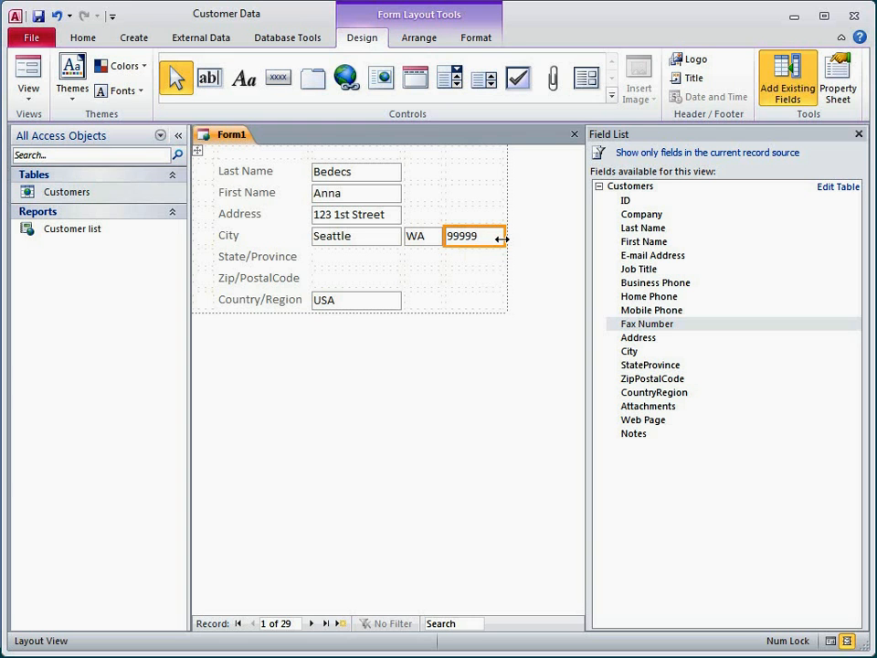
Delete the State/Province and Zip/PostalCode rows whose text box cells are empty
left_click(373, 261)
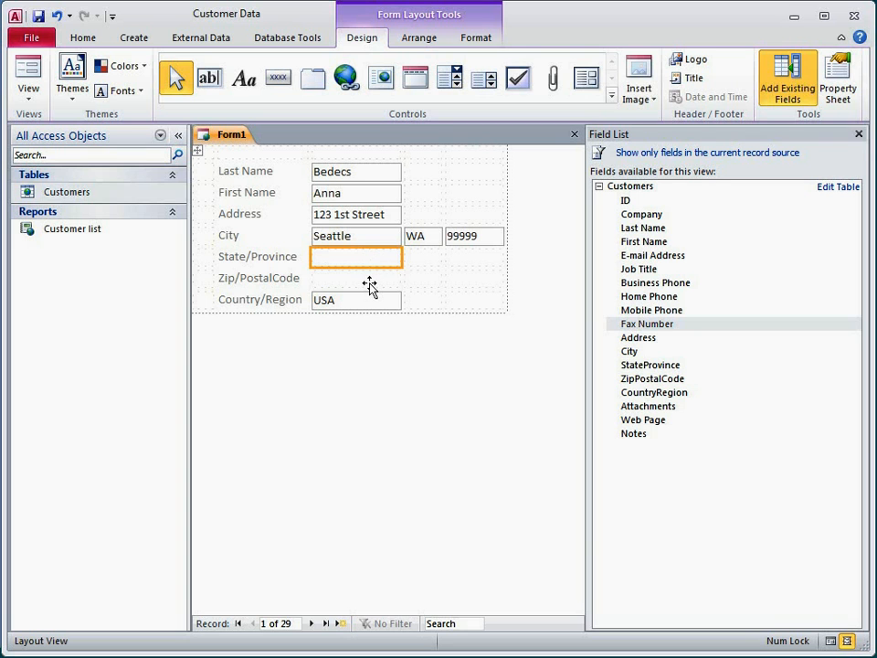
left_click(372, 285, "ctrl")
right_click(373, 285)
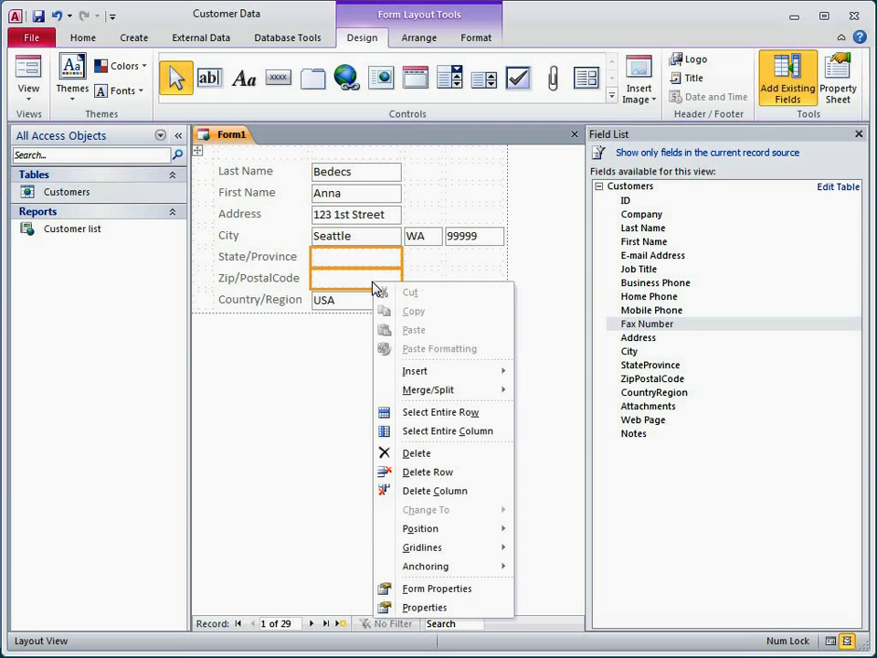
left_click(468, 475)
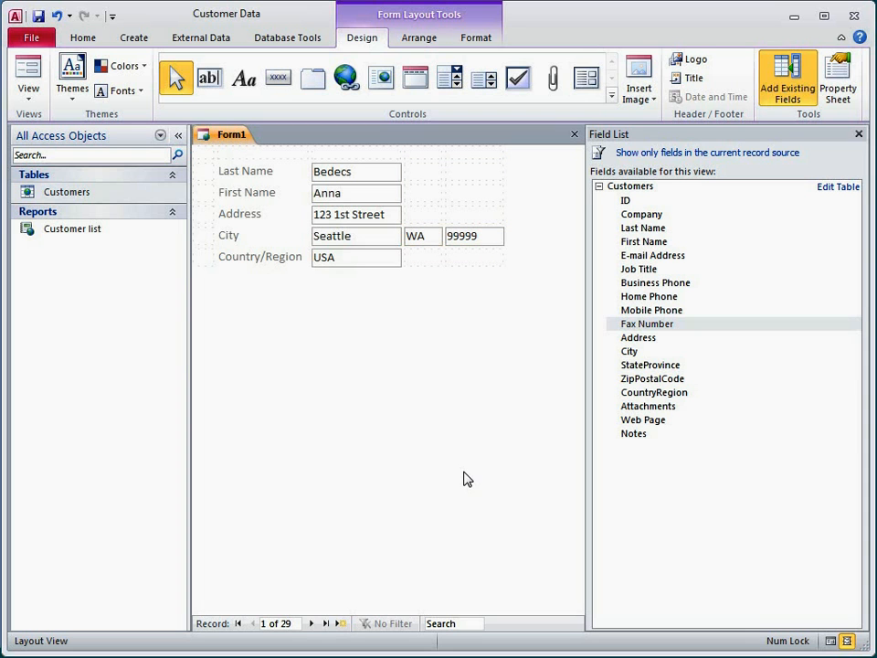
Try merging the Last Name text box with the two empty cells beside it, and undo the merge
left_click(389, 173)
left_click_drag(410, 179, 459, 179)
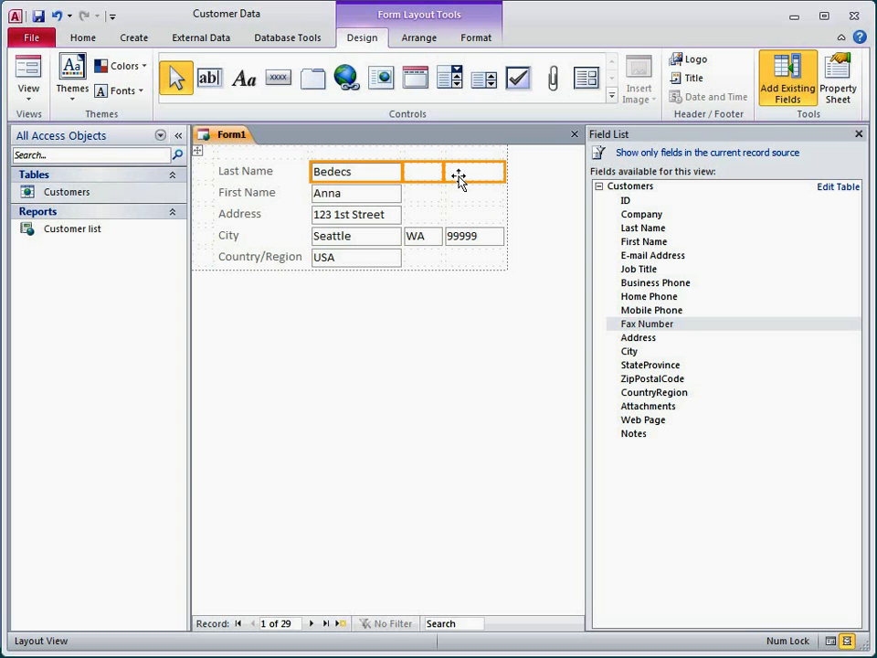
left_click(417, 38)
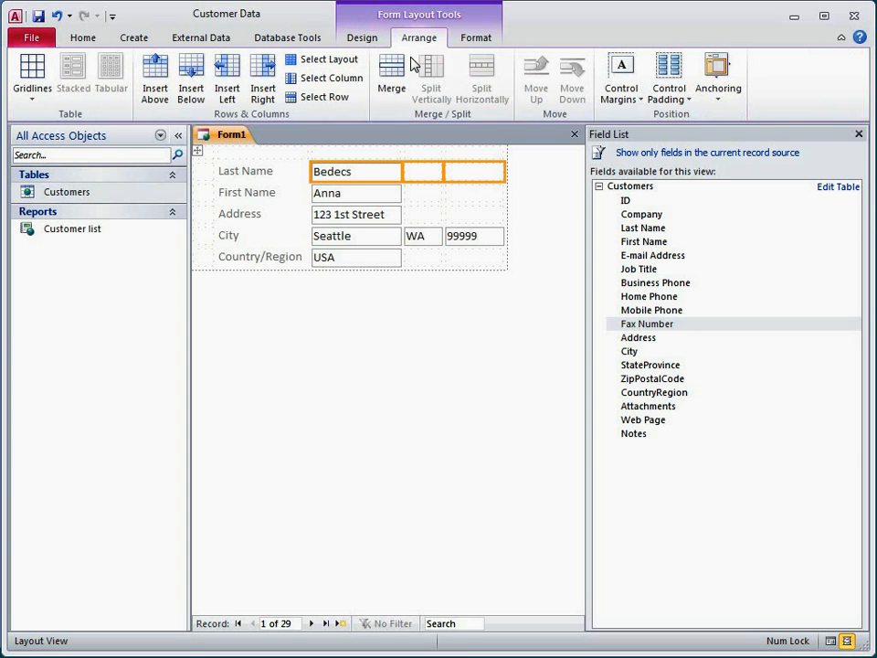
left_click(394, 91)
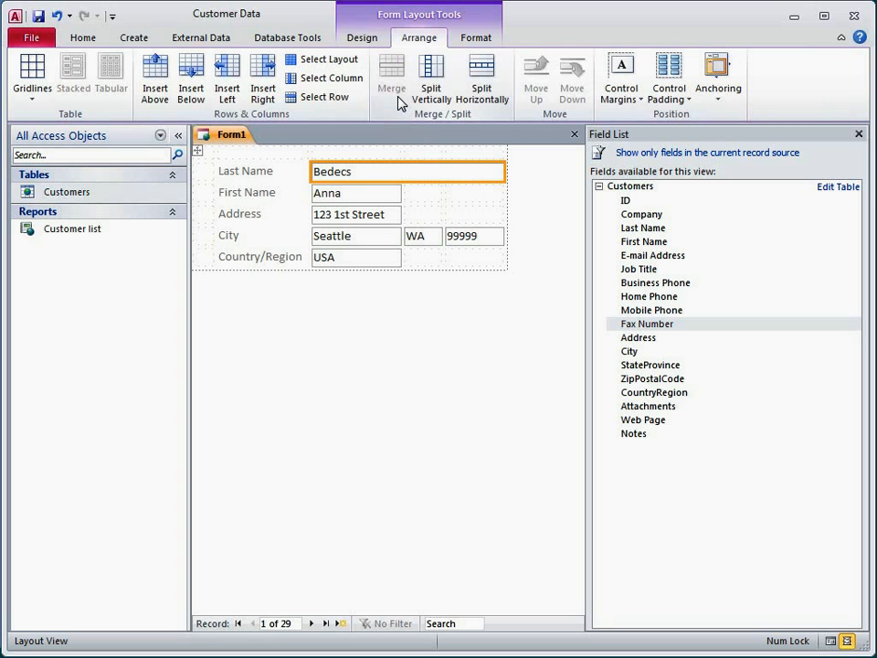
left_click(57, 17)
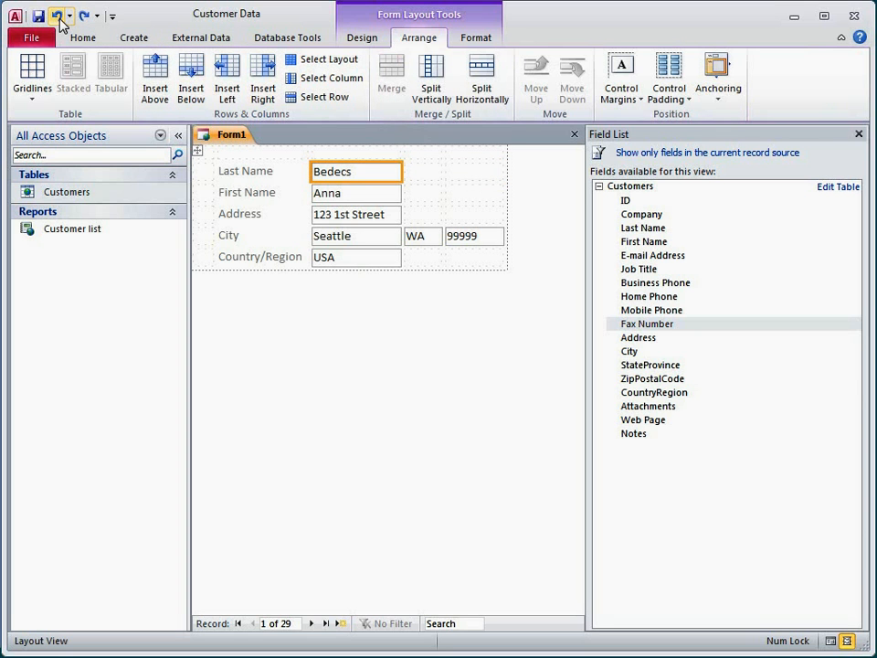
Merge the six empty cells beside the Last Name, First Name and Address text boxes into one cell
left_click(424, 172)
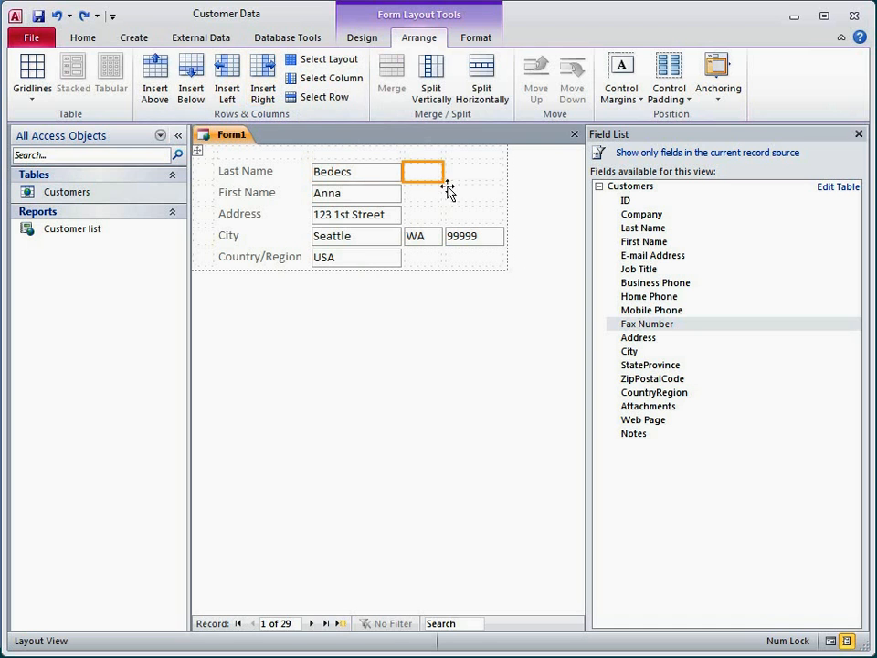
left_click(464, 216, "shift")
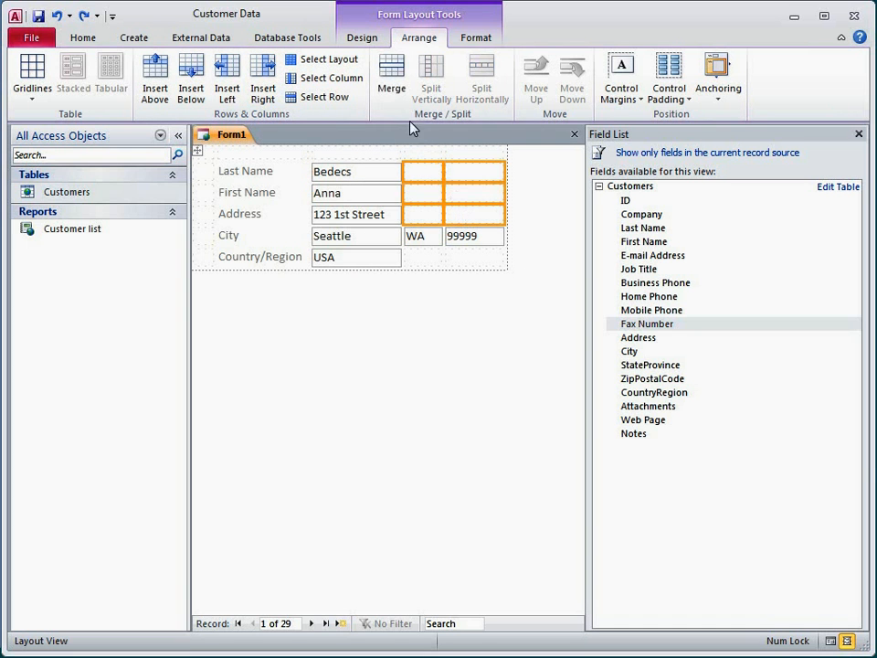
left_click(391, 78)
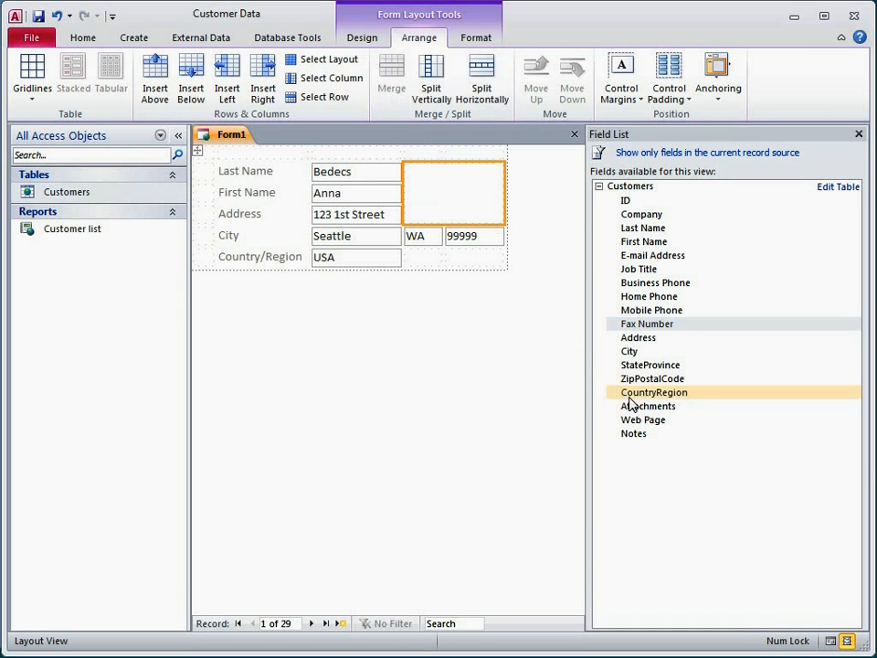
Add the Attachments field to the large merged cell and delete the column that holds its label
left_click_drag(639, 407, 474, 205)
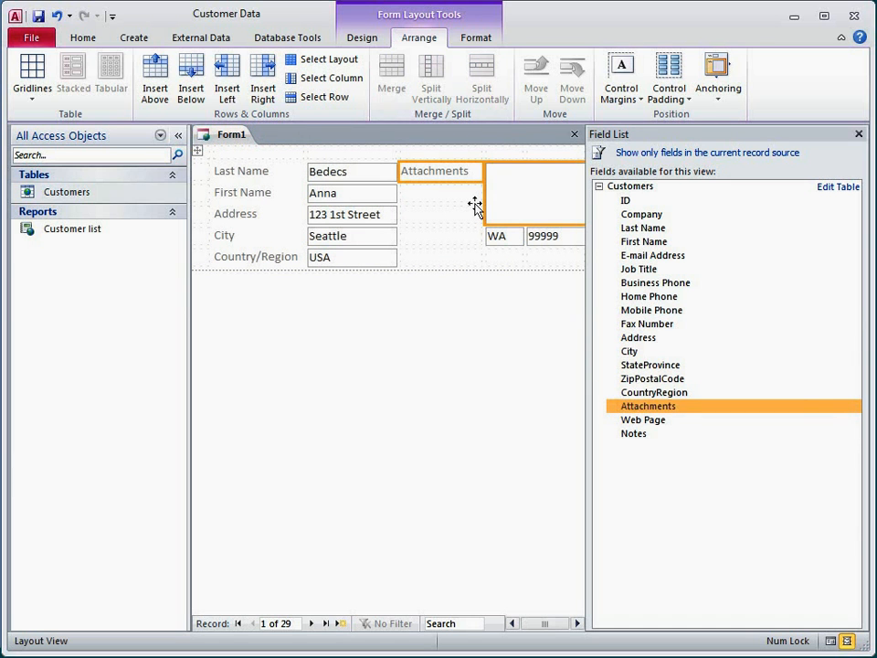
right_click(447, 199)
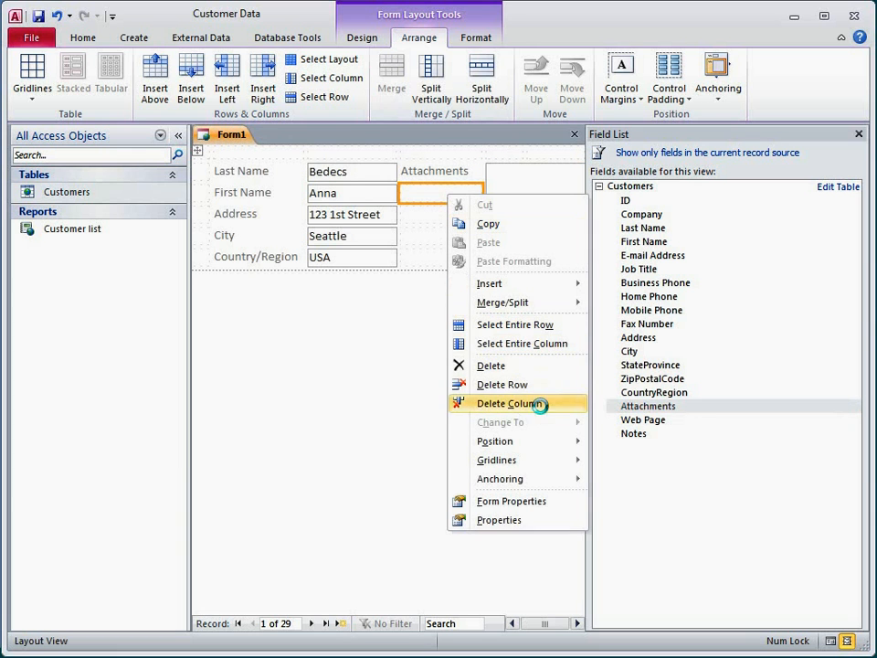
left_click(516, 403)
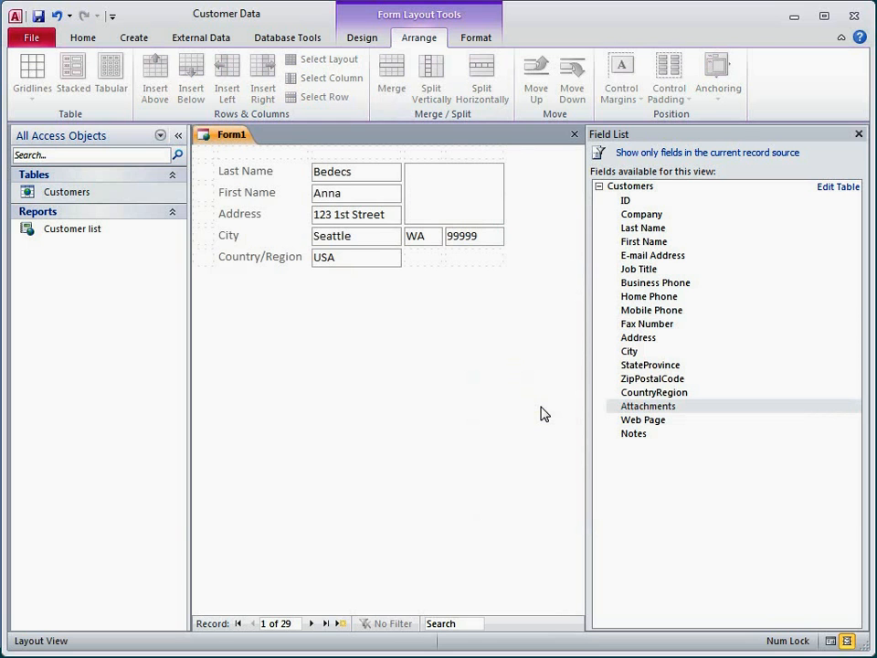
Split the Attachments cell vertically and horizontally, and try resizing the empty cell beside the Attachments control
left_click(474, 211)
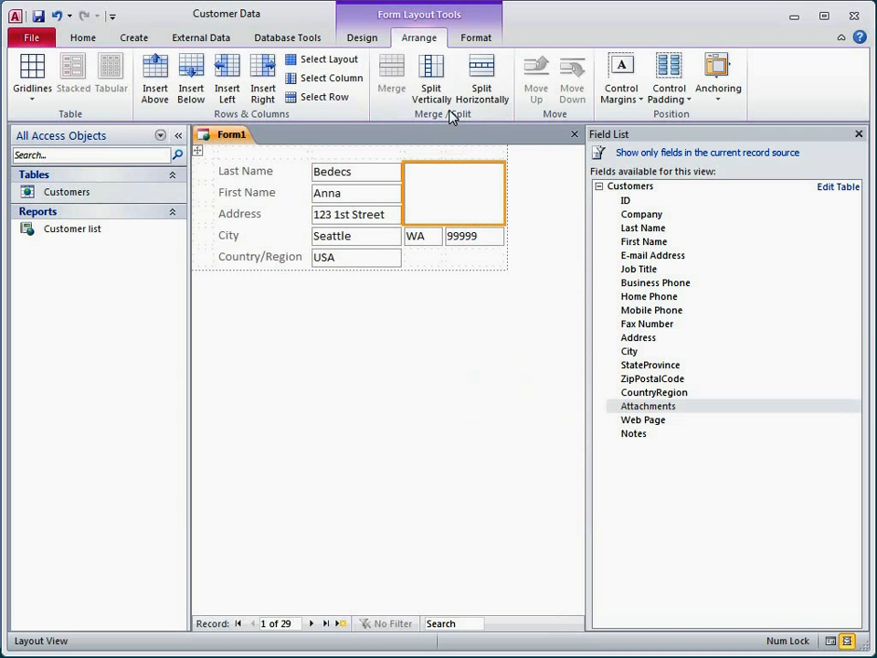
left_click(447, 109)
left_click(484, 108)
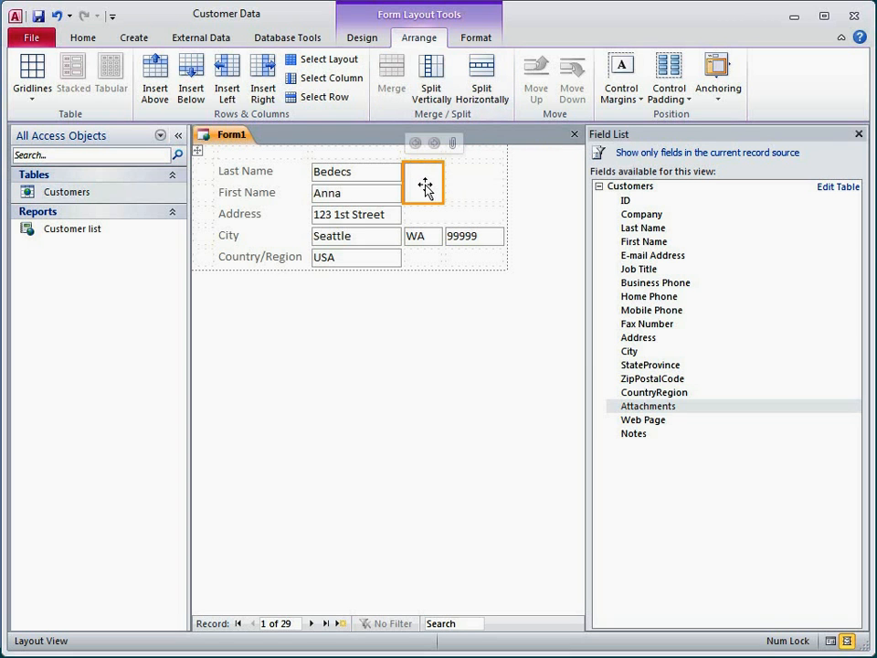
left_click(472, 188)
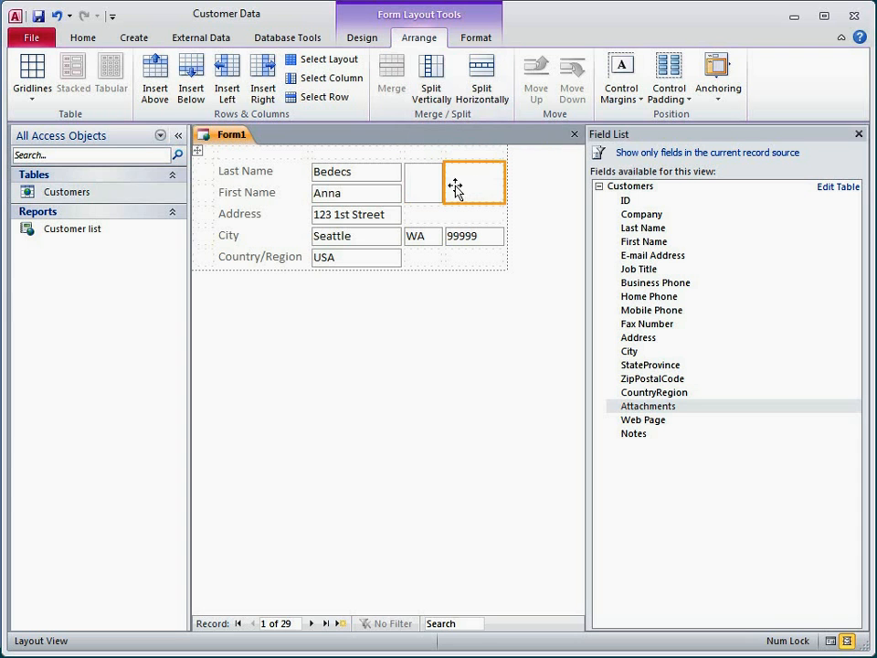
left_click_drag(446, 185, 505, 184)
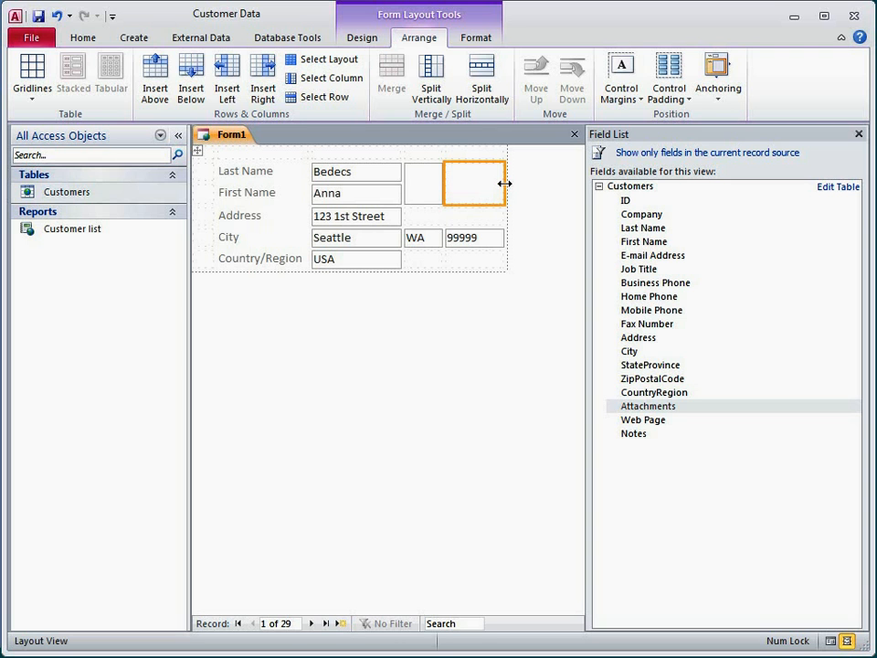
Enter the label "My Label" in the empty layout cell below the Zip/PostalCode text box
left_click(482, 260)
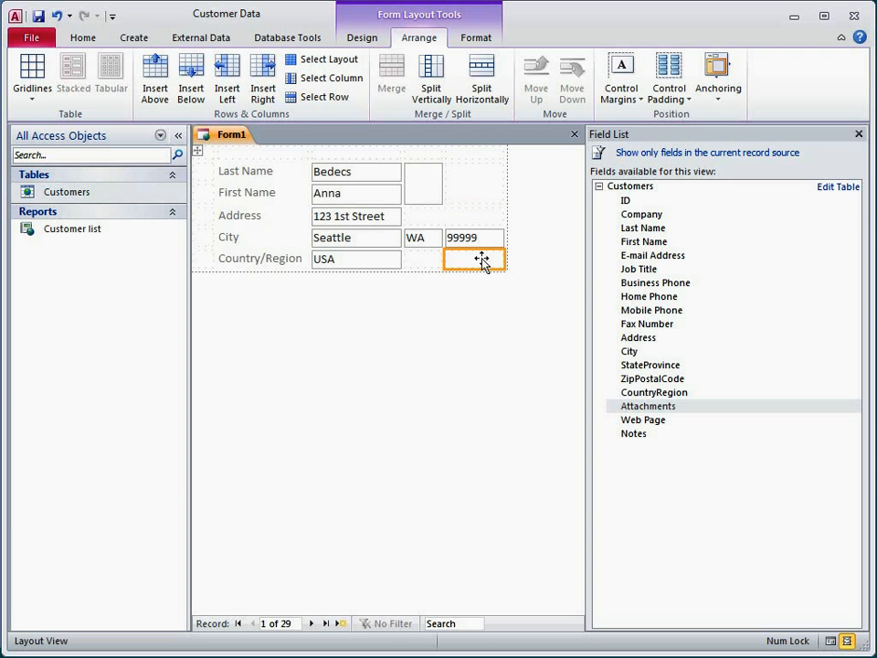
type("My Lab")
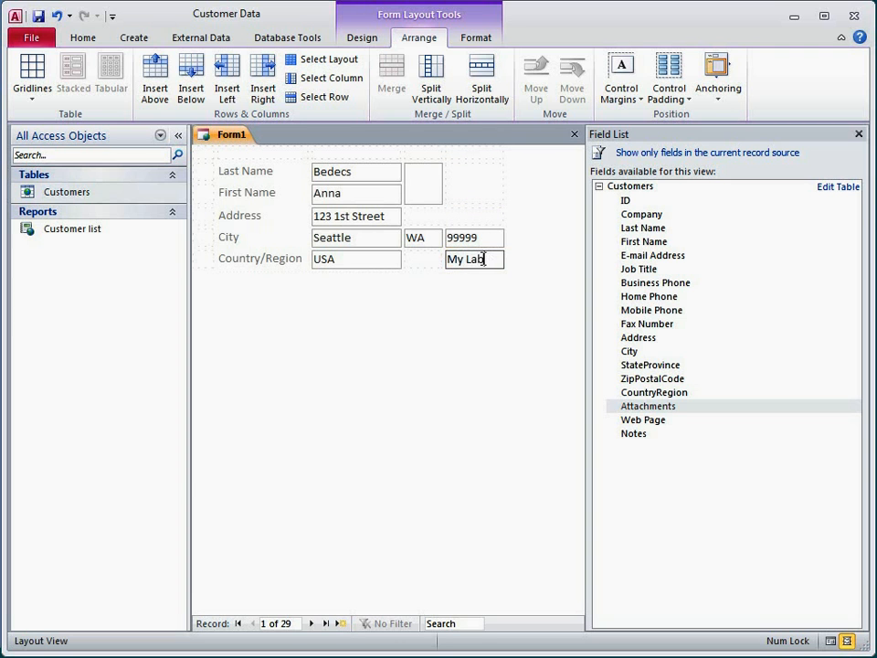
type("el")
key("Return")
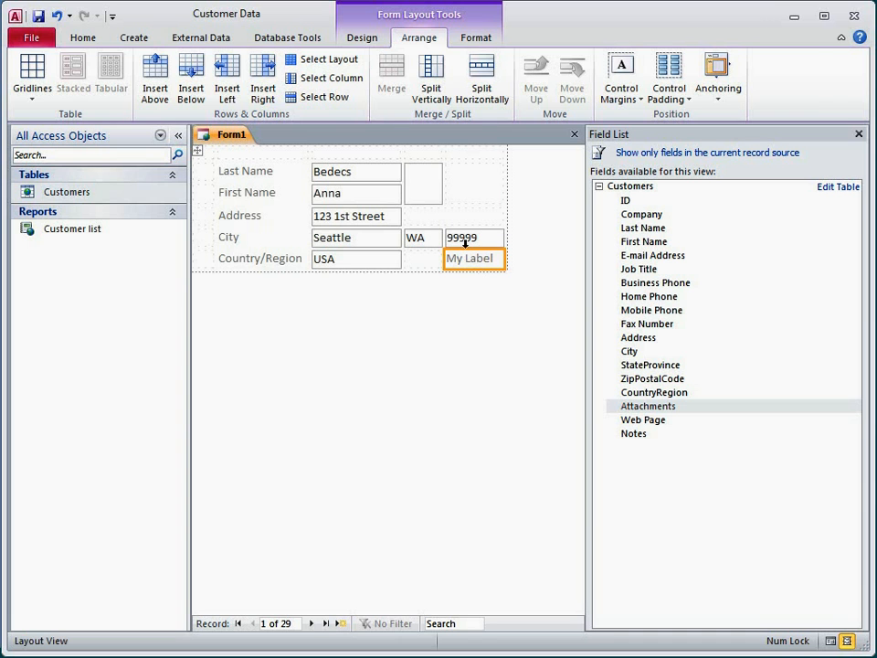
Insert a button control into the empty cell beside the Attachments control
left_click(369, 42)
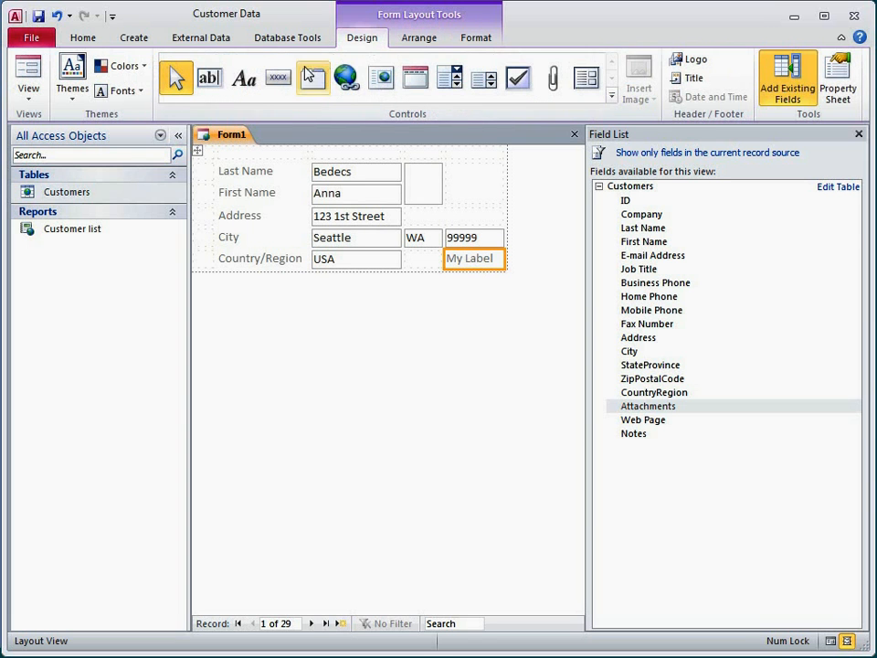
left_click(279, 76)
left_click(436, 184)
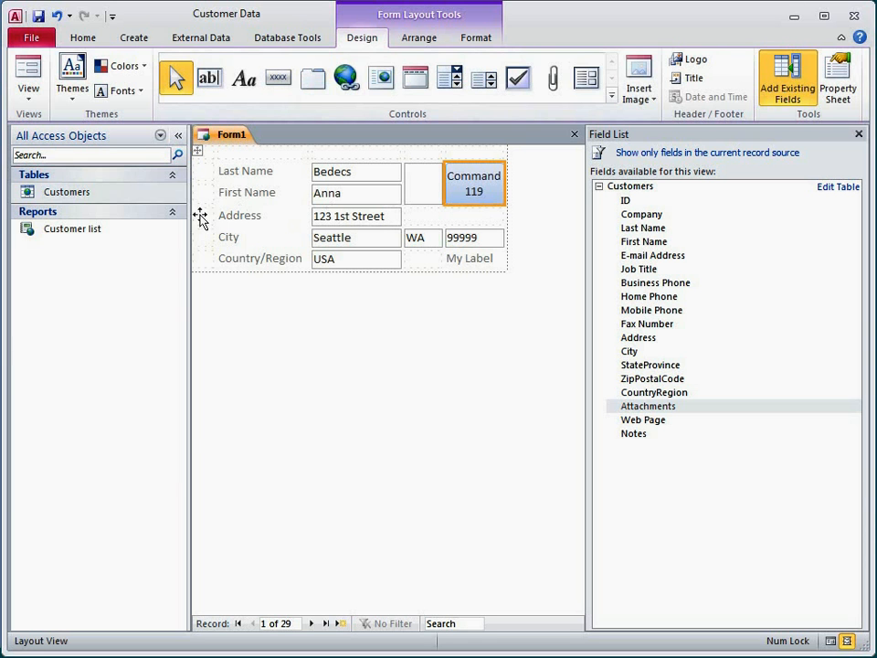
Open the Customer list report in Layout View and close the Field List
right_click(110, 232)
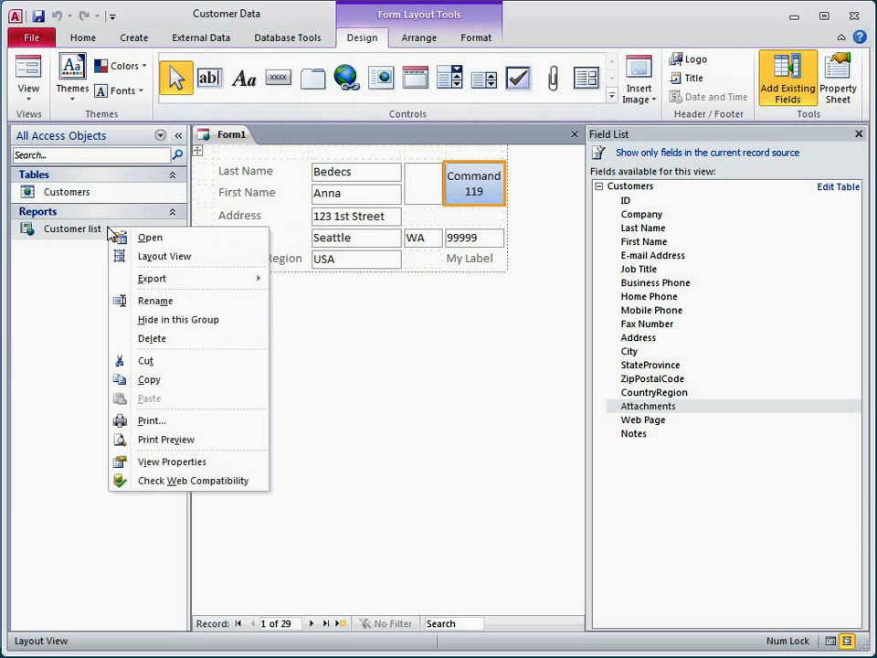
left_click(156, 258)
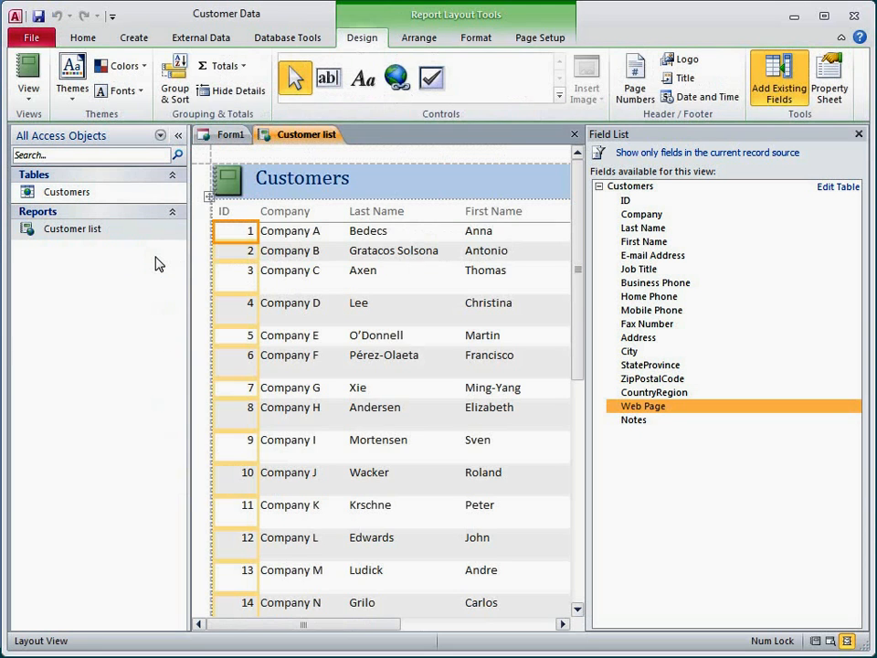
left_click(857, 136)
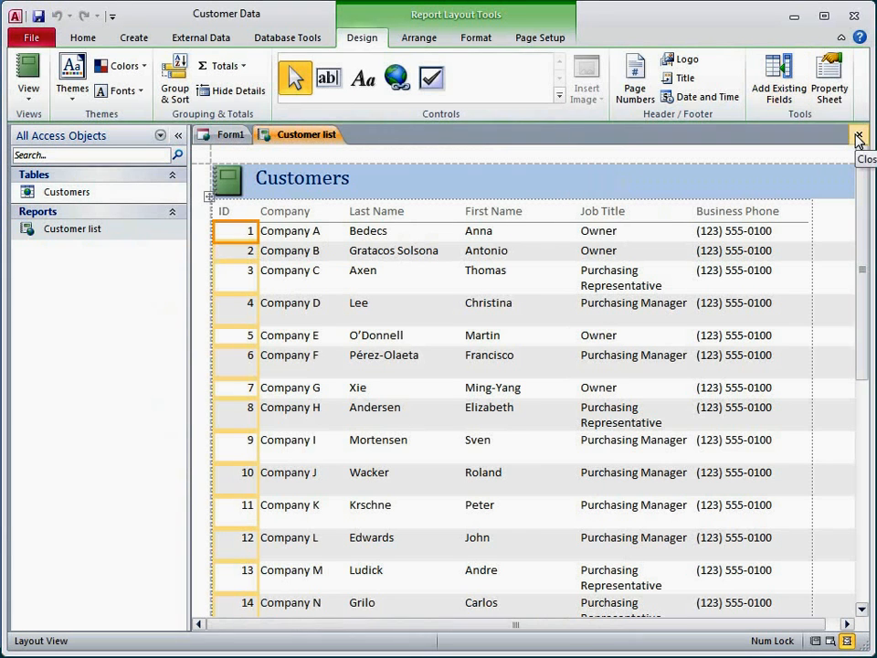
Delete the ID column from the Customer list report
right_click(234, 231)
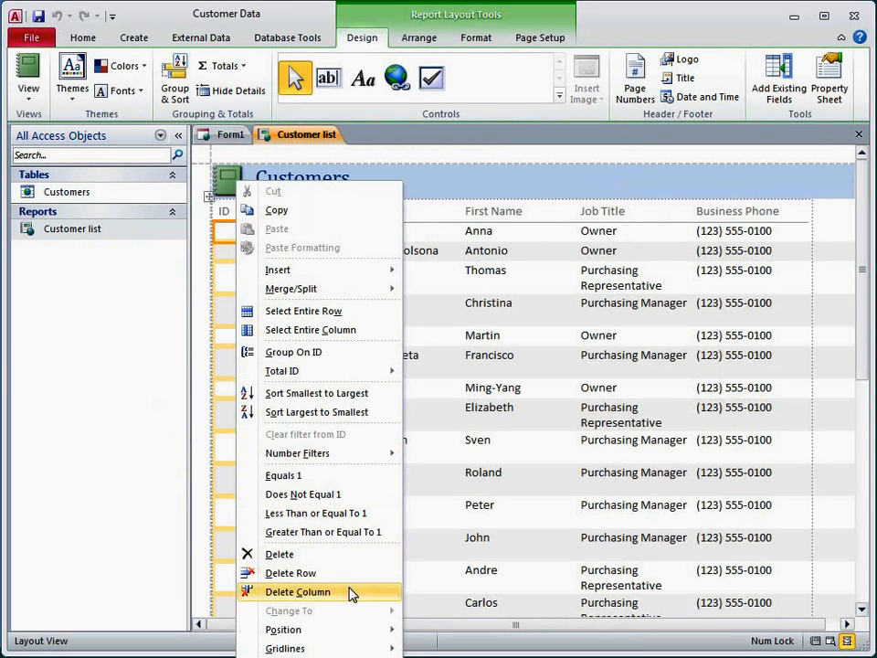
left_click(298, 592)
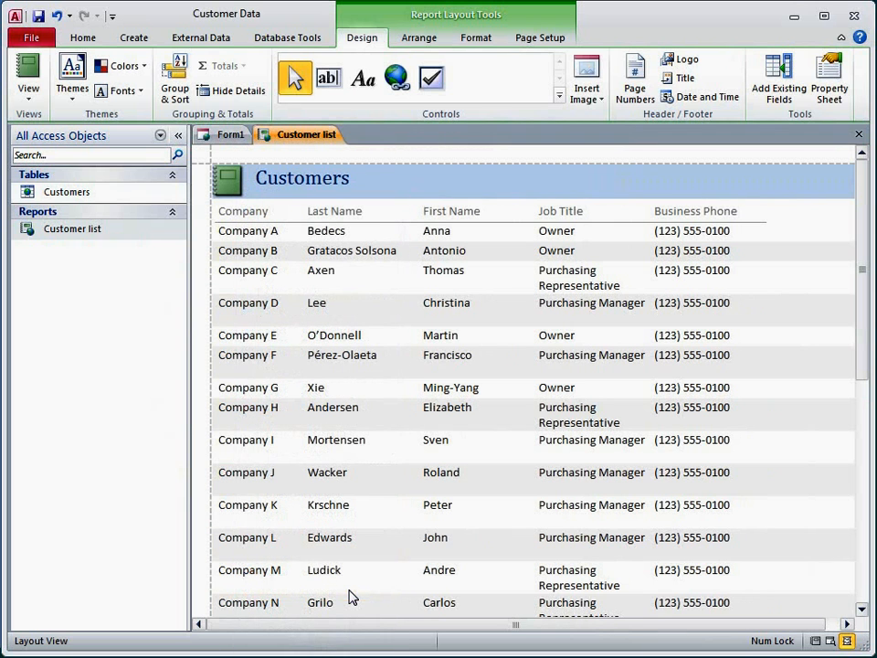
Move the Company column with its header to the end of the report layout, after Business Phone
left_click(262, 228)
left_click(260, 216)
left_click_drag(261, 213, 628, 189)
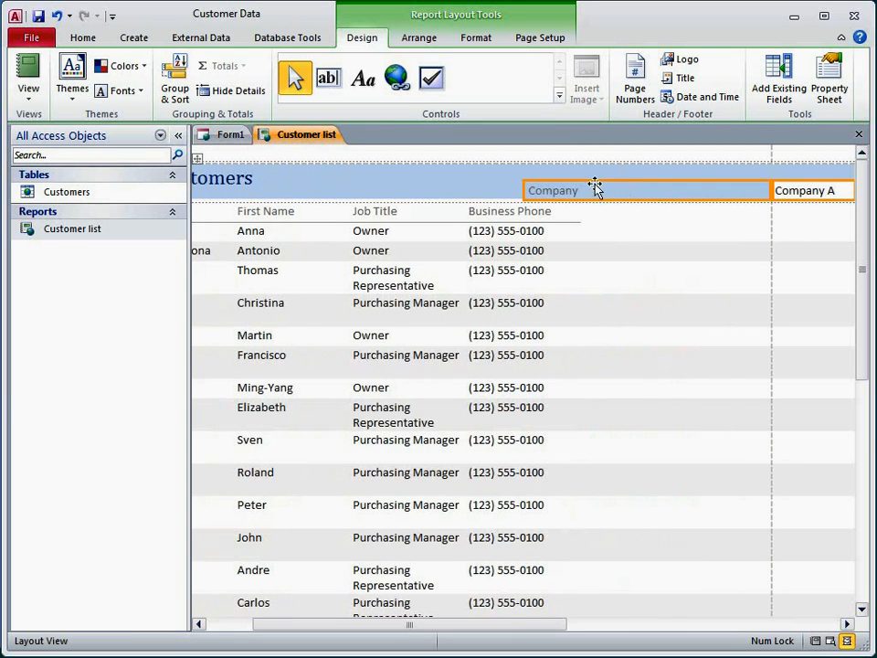
left_click(60, 15)
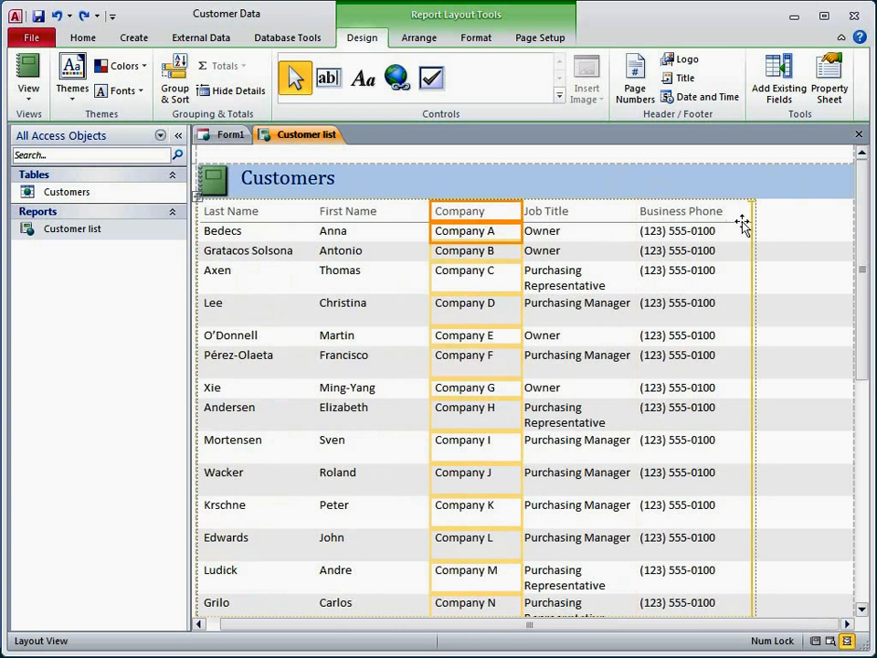
key("ctrl+y")
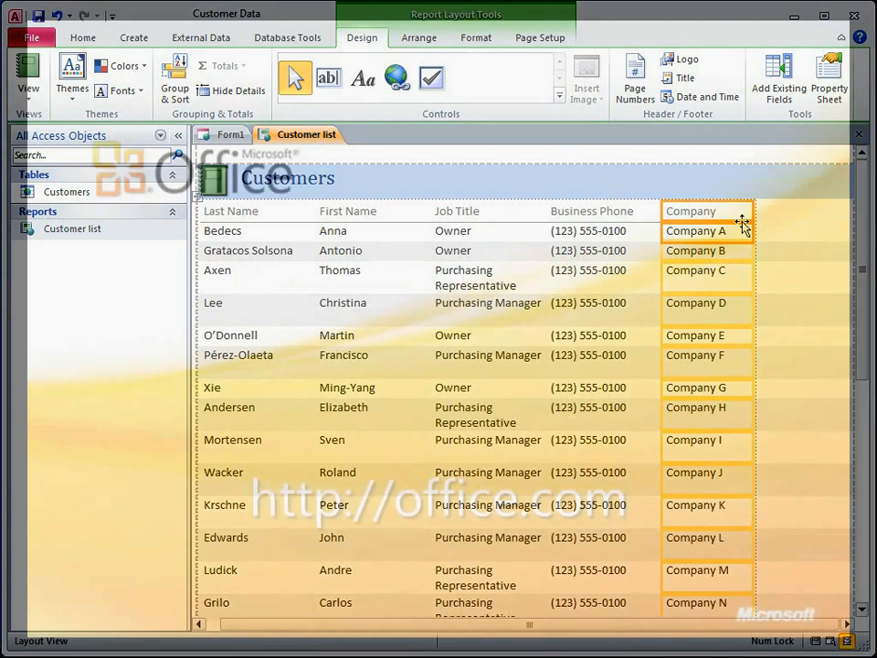